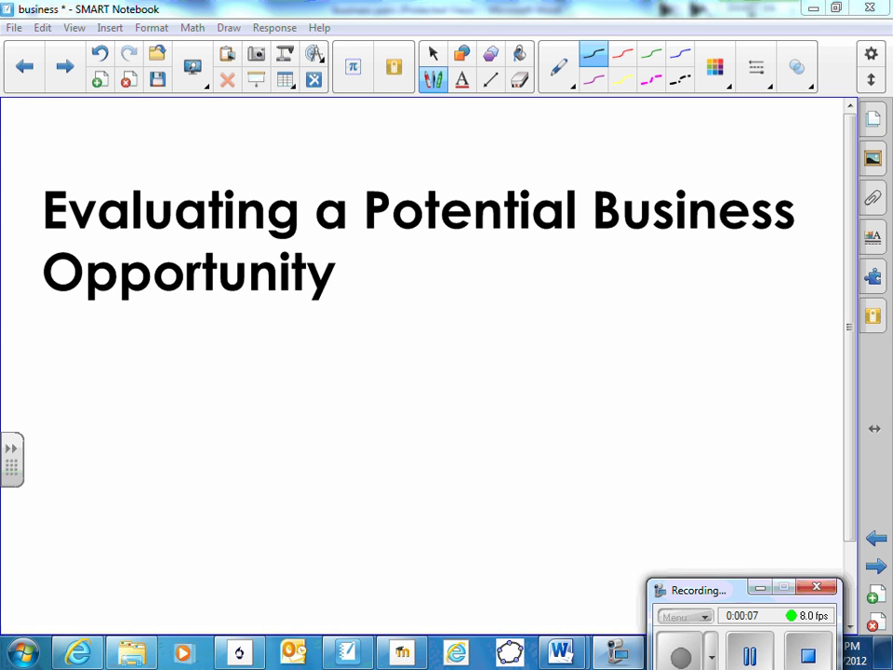
# Step: Page through the pizza business slides, ending on the break-even question page with the profit equation
pyautogui.press('pagedown')
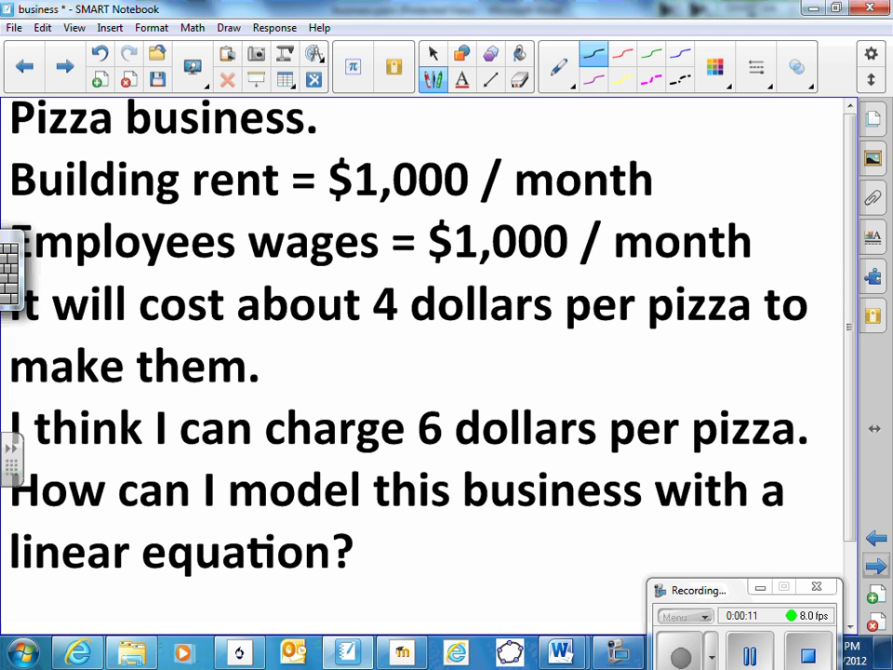
pyautogui.moveTo(691, 376); pyautogui.dragTo(713, 374)
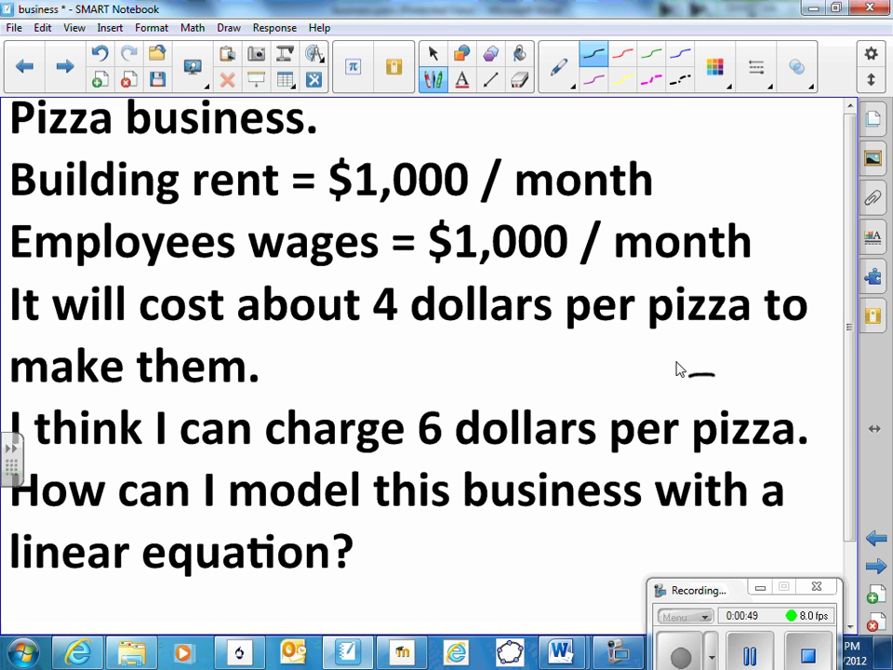
pyautogui.press('pagedown')
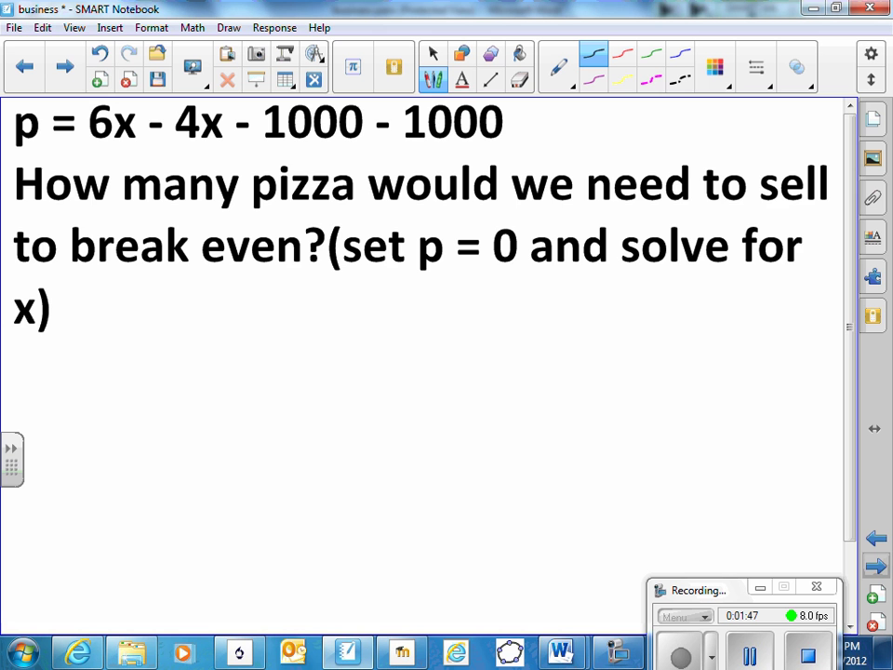
pyautogui.press('pagedown')
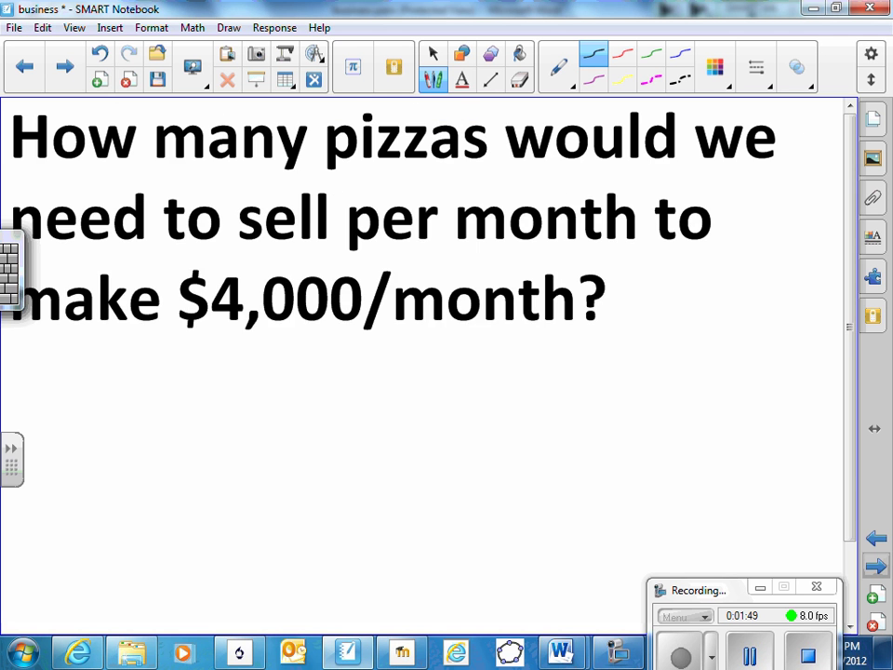
pyautogui.press('pagedown')
pyautogui.press('pageup')
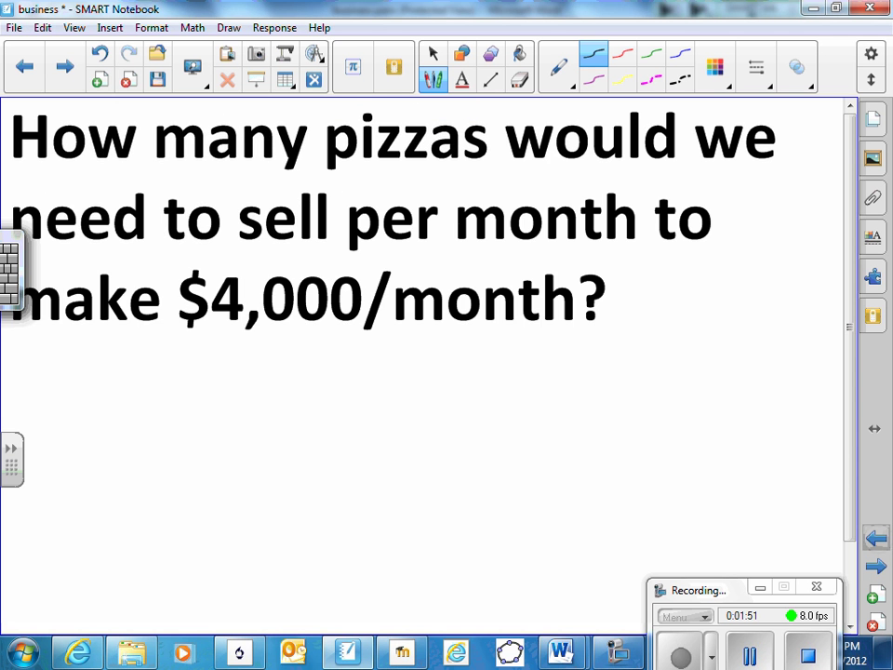
pyautogui.press('pageup')
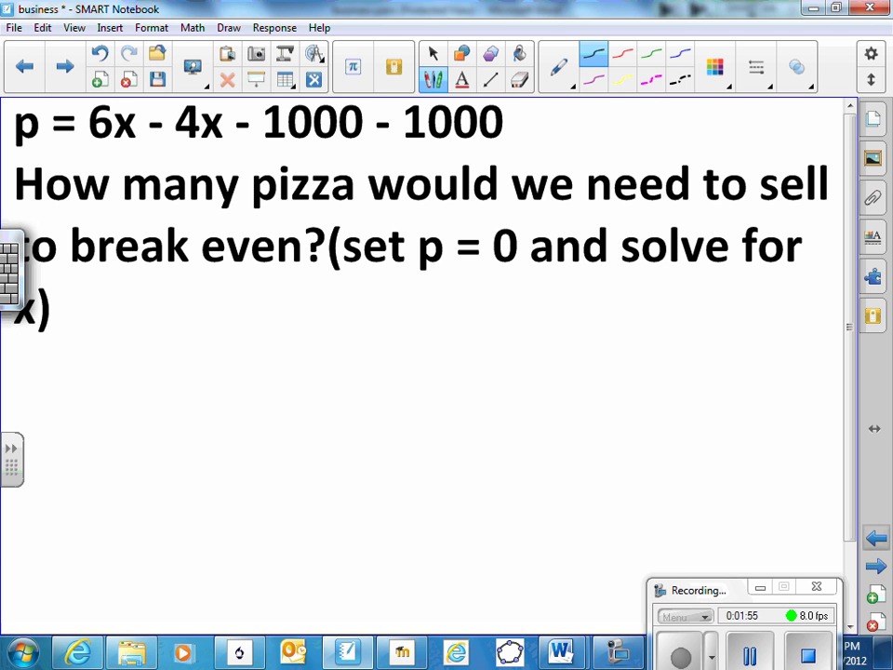
# Step: Mark the 6x and 4x terms, underline both 1000s, and handwrite the simplified equation P = 2X - 2000 below the question
pyautogui.moveTo(110, 148); pyautogui.dragTo(197, 144)
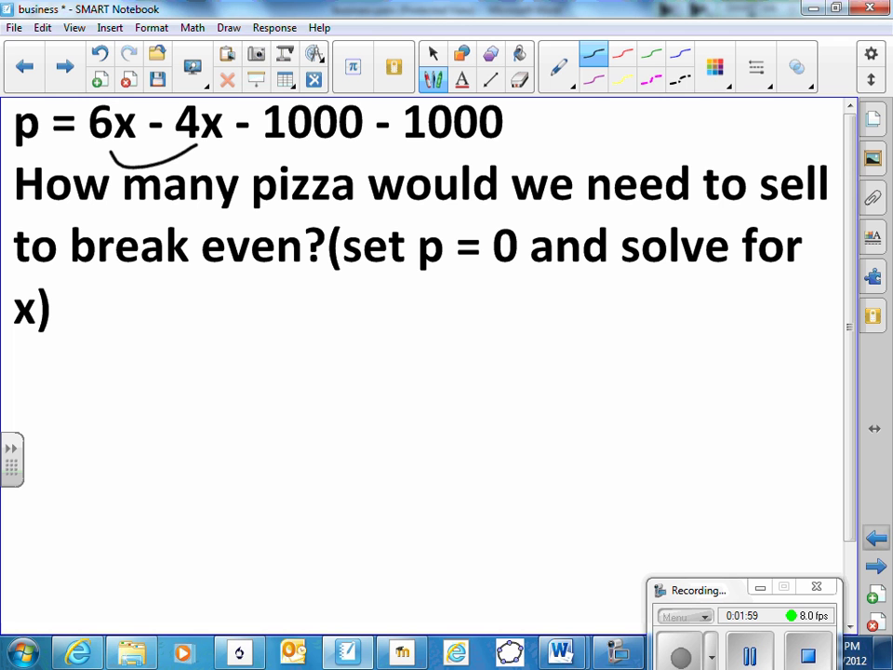
pyautogui.moveTo(165, 318); pyautogui.dragTo(156, 379)
pyautogui.moveTo(164, 320)
pyautogui.mouseDown()
pyautogui.moveTo(176, 312)
pyautogui.moveTo(159, 349)
pyautogui.moveTo(230, 342)
pyautogui.mouseUp()
pyautogui.moveTo(216, 350)
pyautogui.mouseDown()
pyautogui.moveTo(291, 346)
pyautogui.moveTo(319, 355)
pyautogui.mouseUp()
pyautogui.moveTo(343, 318); pyautogui.dragTo(315, 358)
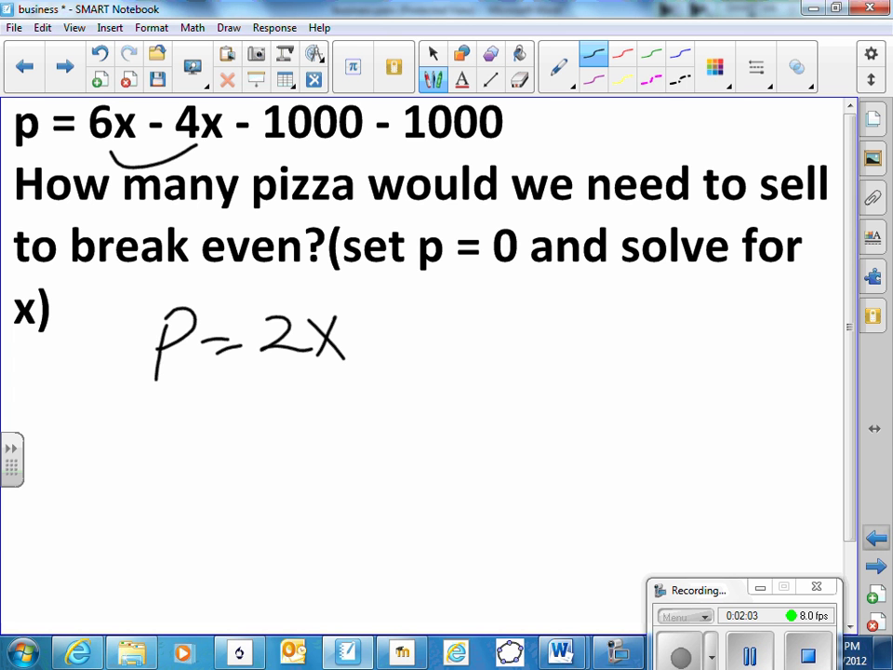
pyautogui.moveTo(266, 154); pyautogui.dragTo(347, 155)
pyautogui.moveTo(400, 159); pyautogui.dragTo(504, 160)
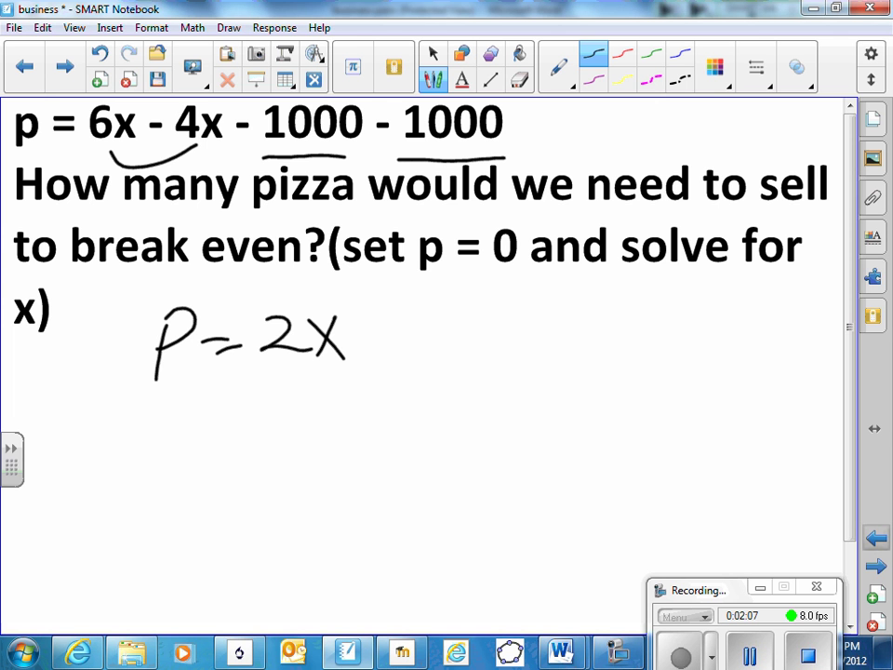
pyautogui.moveTo(356, 348)
pyautogui.mouseDown()
pyautogui.moveTo(415, 351)
pyautogui.moveTo(429, 322)
pyautogui.moveTo(462, 322)
pyautogui.moveTo(492, 347)
pyautogui.moveTo(498, 320)
pyautogui.mouseUp()
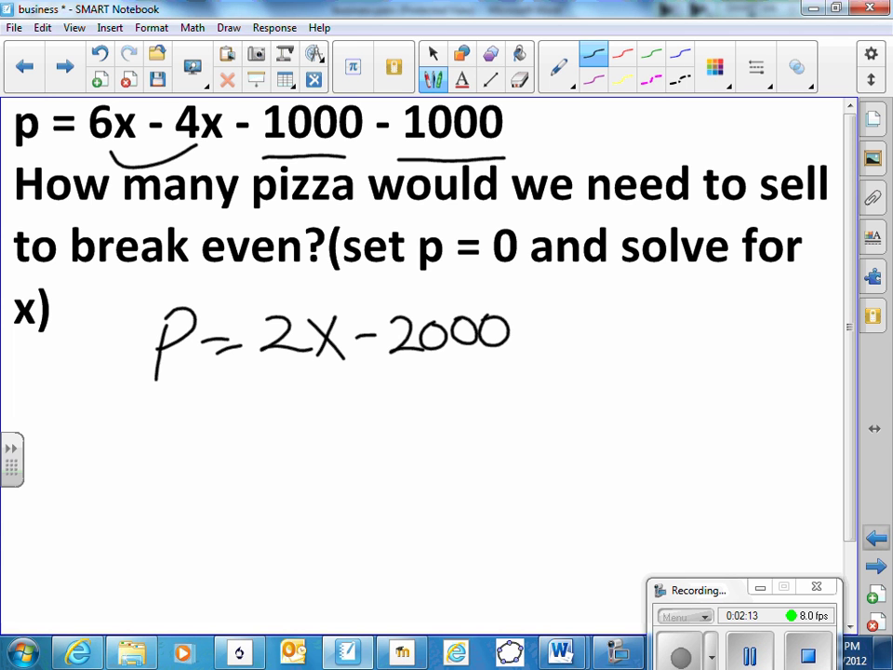
# Step: Erase the P in the handwritten equation and write 0 in its place
pyautogui.click(519, 79)
pyautogui.moveTo(160, 367)
pyautogui.mouseDown()
pyautogui.moveTo(176, 299)
pyautogui.moveTo(197, 321)
pyautogui.moveTo(197, 337)
pyautogui.moveTo(134, 356)
pyautogui.moveTo(153, 319)
pyautogui.mouseUp()
pyautogui.click(434, 79)
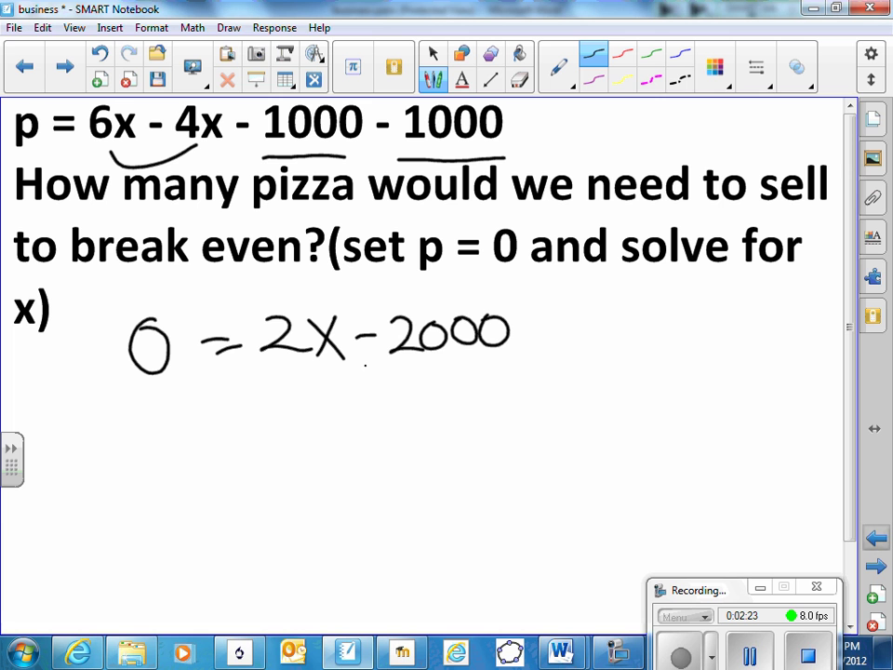
# Step: Handwrite +2000 under both sides of the equation 0 = 2X - 2000
pyautogui.moveTo(365, 369); pyautogui.dragTo(361, 406)
pyautogui.moveTo(350, 387); pyautogui.dragTo(408, 370)
pyautogui.moveTo(430, 356)
pyautogui.mouseDown()
pyautogui.moveTo(442, 353)
pyautogui.moveTo(433, 357)
pyautogui.mouseUp()
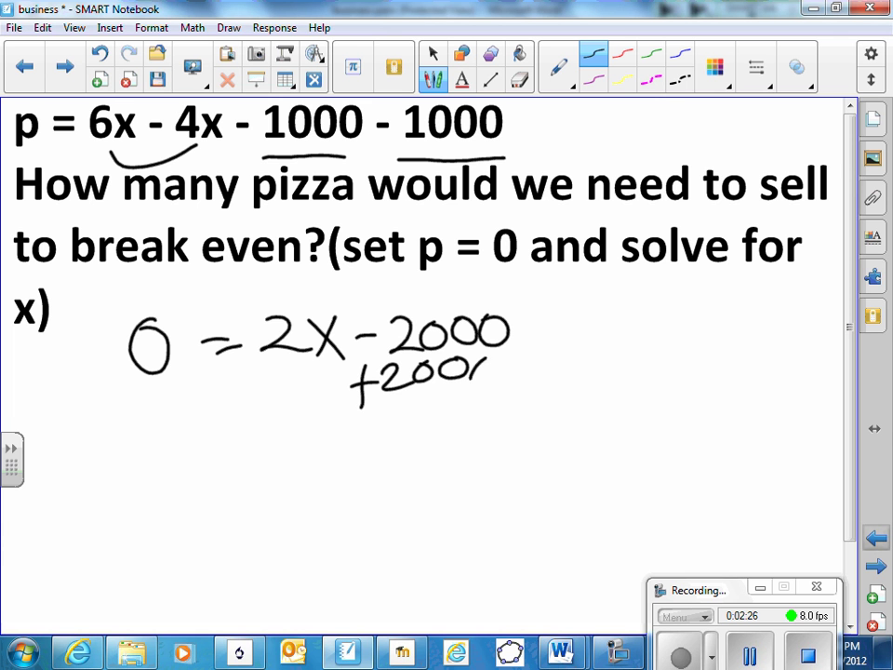
pyautogui.moveTo(490, 359); pyautogui.dragTo(486, 360)
pyautogui.moveTo(67, 402); pyautogui.dragTo(58, 431)
pyautogui.moveTo(58, 416)
pyautogui.mouseDown()
pyautogui.moveTo(84, 410)
pyautogui.moveTo(112, 419)
pyautogui.moveTo(128, 393)
pyautogui.moveTo(195, 380)
pyautogui.mouseUp()
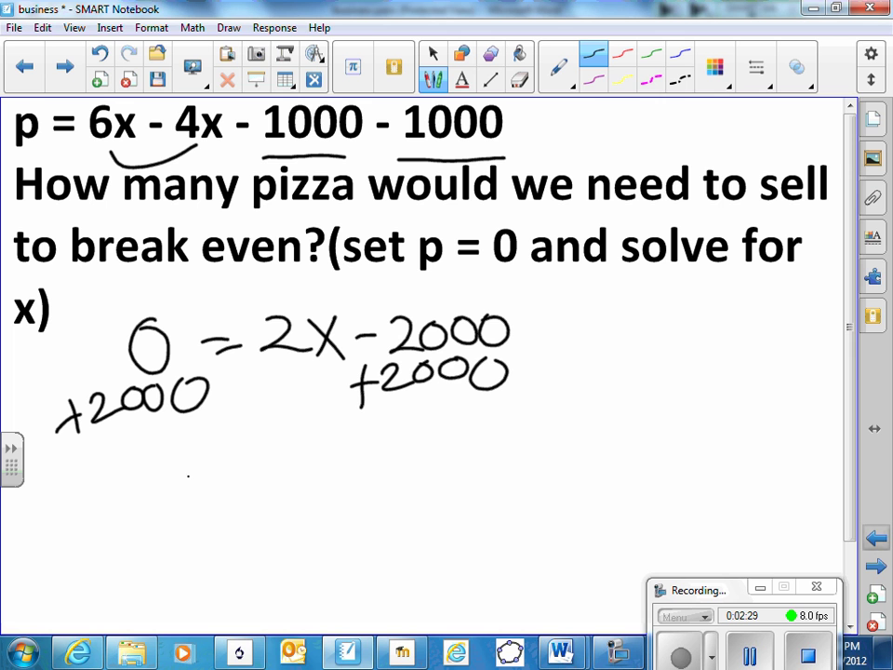
# Step: Handwrite the resulting equation 2000 = 2X below the added terms
pyautogui.moveTo(192, 468)
pyautogui.mouseDown()
pyautogui.moveTo(220, 495)
pyautogui.moveTo(242, 467)
pyautogui.moveTo(378, 462)
pyautogui.moveTo(380, 473)
pyautogui.mouseUp()
pyautogui.moveTo(400, 446); pyautogui.dragTo(428, 467)
pyautogui.moveTo(477, 430)
pyautogui.mouseDown()
pyautogui.moveTo(454, 476)
pyautogui.moveTo(482, 484)
pyautogui.mouseUp()
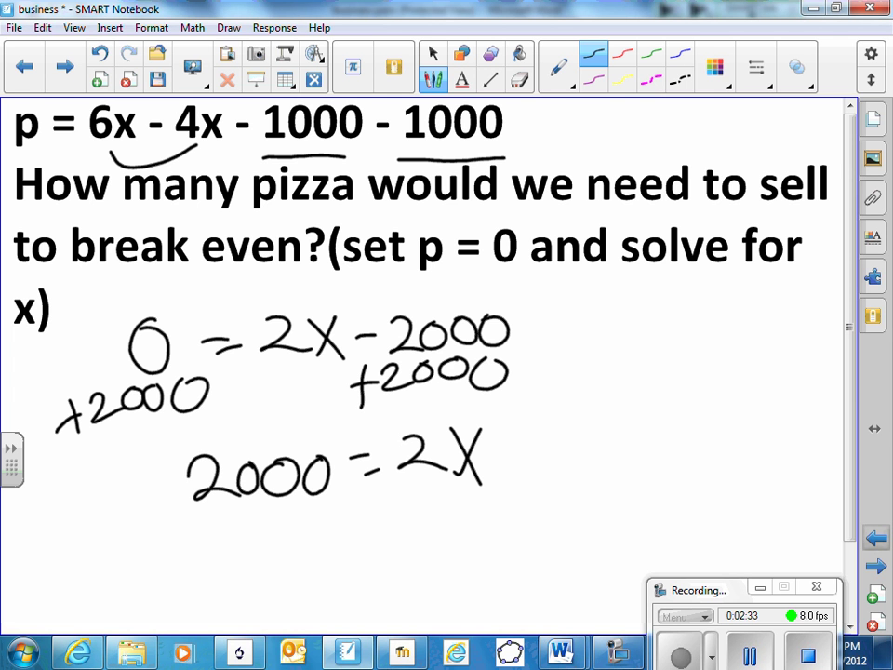
# Step: Show both sides of 2000 = 2X divided by 2 and strike through the 2s on the X side
pyautogui.moveTo(401, 483); pyautogui.dragTo(479, 481)
pyautogui.moveTo(425, 492); pyautogui.dragTo(466, 511)
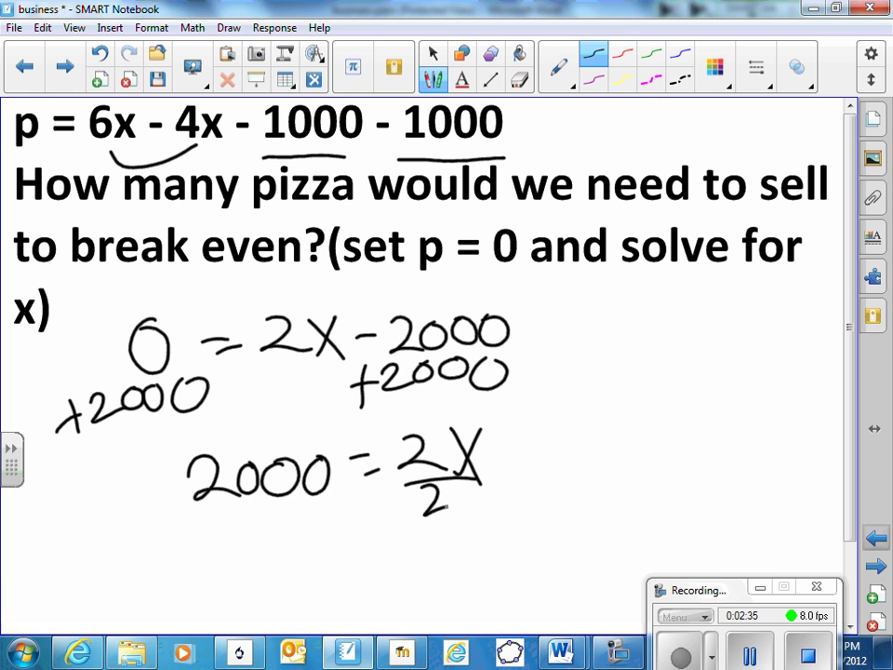
pyautogui.moveTo(204, 504); pyautogui.dragTo(319, 497)
pyautogui.moveTo(244, 524); pyautogui.dragTo(284, 542)
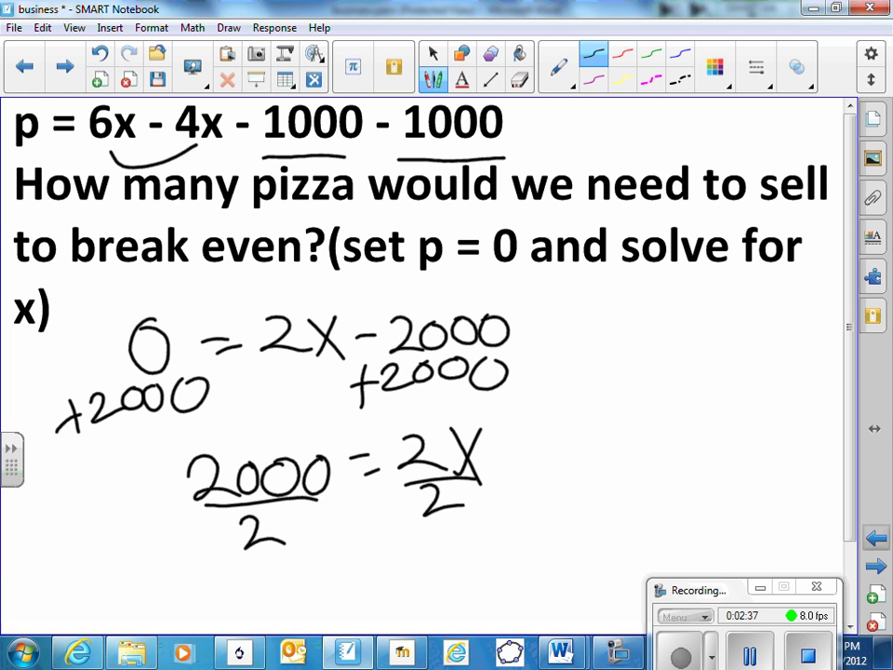
pyautogui.moveTo(404, 416); pyautogui.dragTo(445, 550)
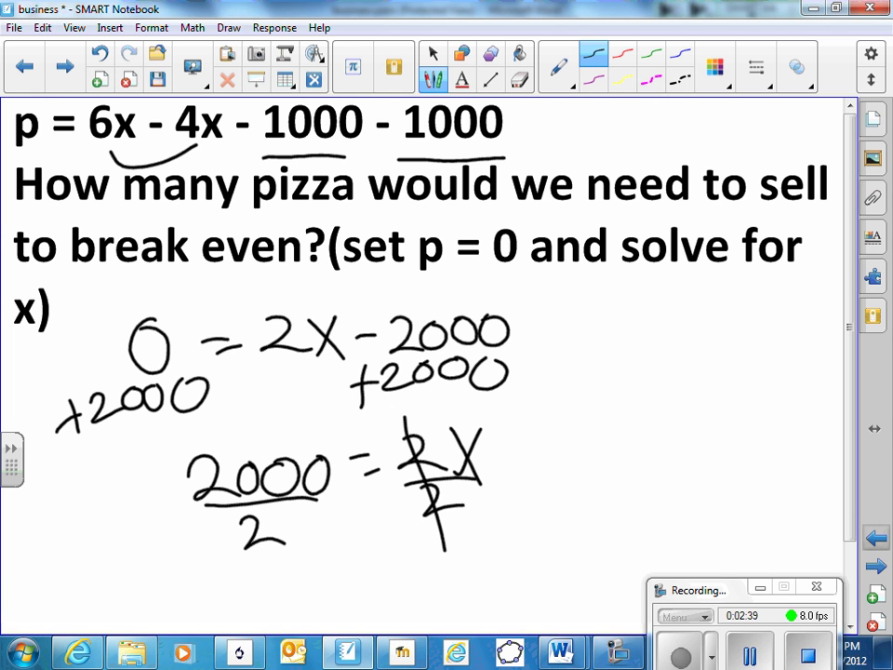
# Step: Handwrite the break-even solution 1000 = X beneath the division
pyautogui.moveTo(373, 556); pyautogui.dragTo(369, 614)
pyautogui.moveTo(402, 564)
pyautogui.mouseDown()
pyautogui.moveTo(385, 596)
pyautogui.moveTo(408, 568)
pyautogui.moveTo(475, 557)
pyautogui.moveTo(539, 561)
pyautogui.moveTo(542, 572)
pyautogui.mouseUp()
pyautogui.moveTo(603, 526); pyautogui.dragTo(572, 586)
pyautogui.moveTo(570, 526); pyautogui.dragTo(609, 577)
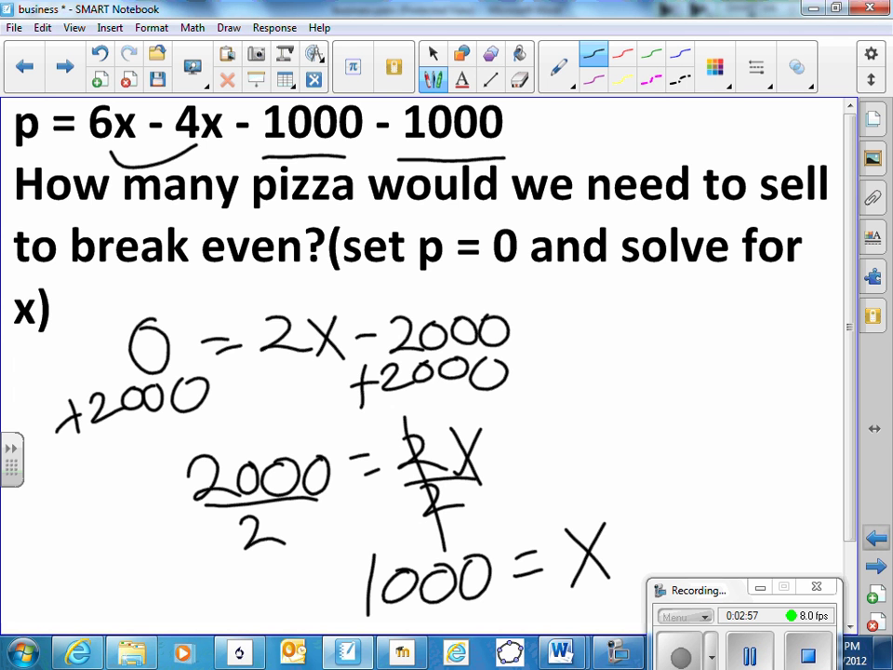
# Step: On the page asking how many pizzas make $4,000/month, handwrite the equation 4000 = 2X - 2000
pyautogui.press('pagedown')
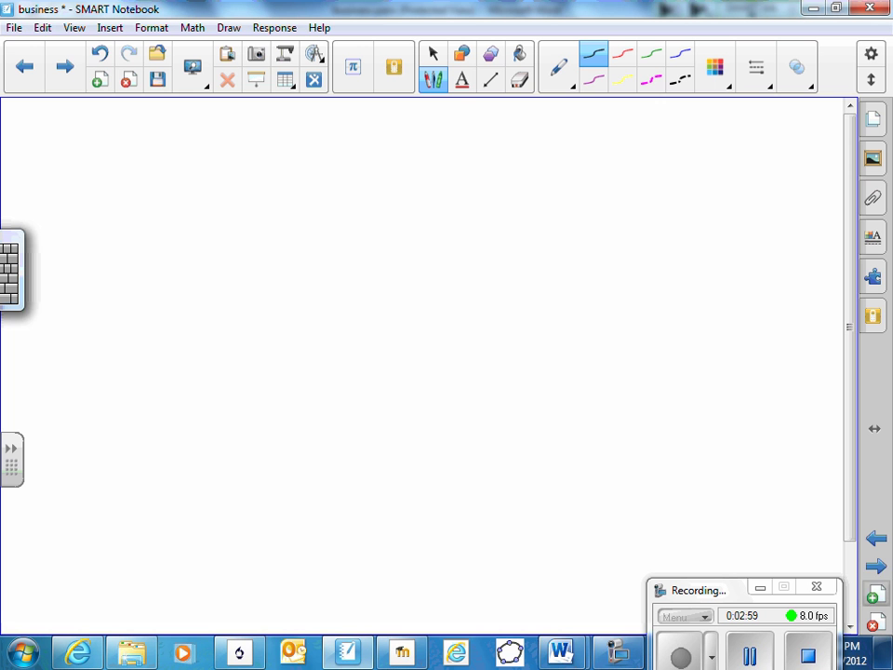
pyautogui.press('pageup')
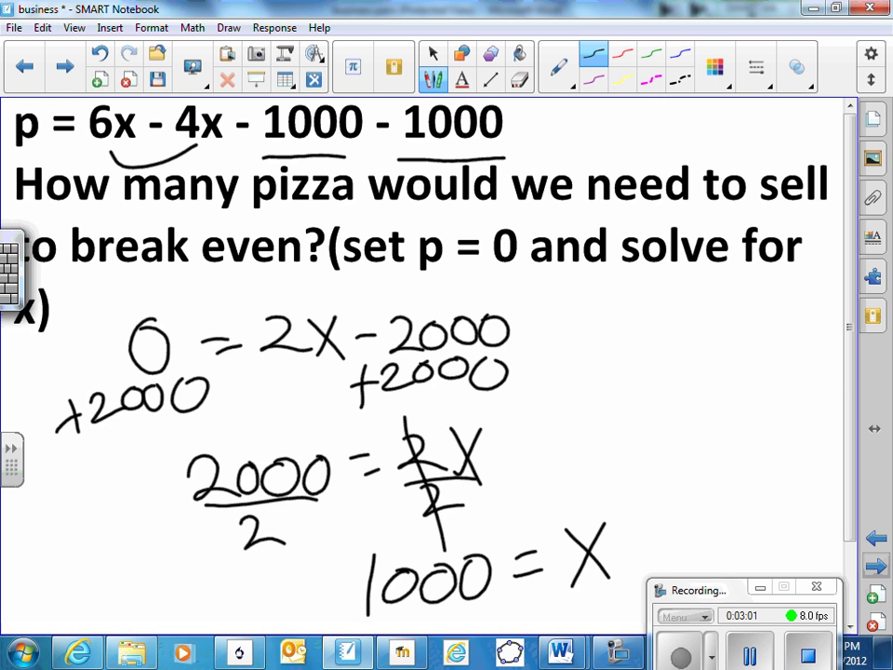
pyautogui.press('pagedown')
pyautogui.press('pagedown')
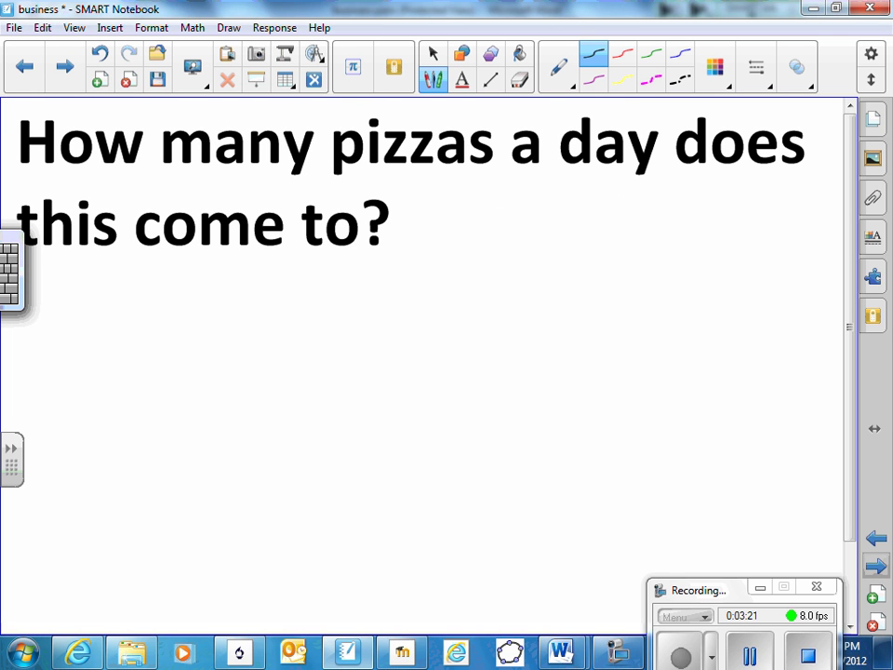
pyautogui.press('pagedown')
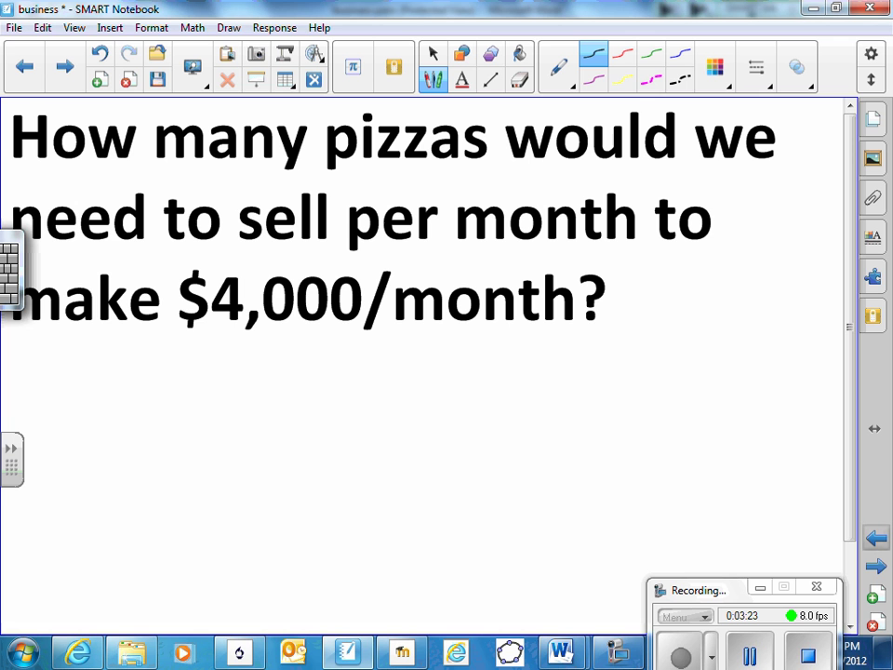
pyautogui.moveTo(156, 359)
pyautogui.mouseDown()
pyautogui.moveTo(160, 393)
pyautogui.moveTo(187, 389)
pyautogui.mouseUp()
pyautogui.moveTo(175, 358); pyautogui.dragTo(175, 406)
pyautogui.moveTo(216, 363)
pyautogui.mouseDown()
pyautogui.moveTo(199, 383)
pyautogui.moveTo(216, 361)
pyautogui.mouseUp()
pyautogui.moveTo(245, 365)
pyautogui.mouseDown()
pyautogui.moveTo(244, 377)
pyautogui.moveTo(249, 367)
pyautogui.mouseUp()
pyautogui.moveTo(287, 359)
pyautogui.mouseDown()
pyautogui.moveTo(280, 369)
pyautogui.moveTo(291, 360)
pyautogui.moveTo(357, 369)
pyautogui.moveTo(369, 381)
pyautogui.moveTo(426, 391)
pyautogui.mouseUp()
pyautogui.moveTo(469, 357); pyautogui.dragTo(445, 391)
pyautogui.moveTo(445, 357)
pyautogui.mouseDown()
pyautogui.moveTo(472, 391)
pyautogui.moveTo(505, 366)
pyautogui.mouseUp()
pyautogui.moveTo(513, 359)
pyautogui.mouseDown()
pyautogui.moveTo(527, 358)
pyautogui.moveTo(536, 377)
pyautogui.mouseUp()
pyautogui.moveTo(559, 356)
pyautogui.mouseDown()
pyautogui.moveTo(549, 372)
pyautogui.moveTo(566, 357)
pyautogui.mouseUp()
pyautogui.moveTo(590, 354)
pyautogui.mouseDown()
pyautogui.moveTo(577, 370)
pyautogui.moveTo(590, 355)
pyautogui.mouseUp()
pyautogui.moveTo(629, 350)
pyautogui.mouseDown()
pyautogui.moveTo(639, 366)
pyautogui.moveTo(635, 344)
pyautogui.mouseUp()
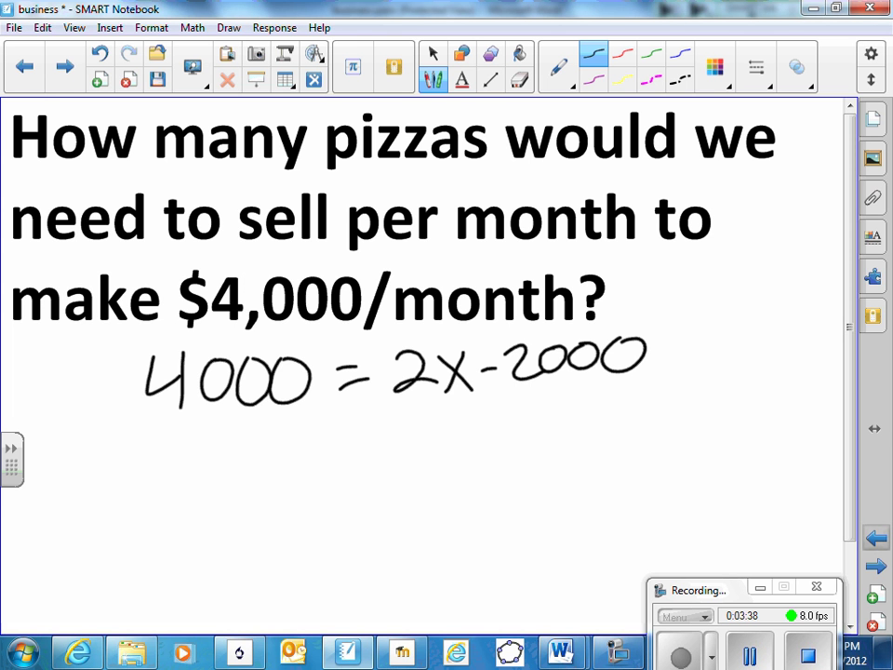
# Step: Handwrite +2000 under both sides of the equation 4000 = 2X - 2000
pyautogui.moveTo(482, 398); pyautogui.dragTo(481, 423)
pyautogui.moveTo(470, 412)
pyautogui.mouseDown()
pyautogui.moveTo(523, 414)
pyautogui.moveTo(539, 393)
pyautogui.moveTo(589, 387)
pyautogui.mouseUp()
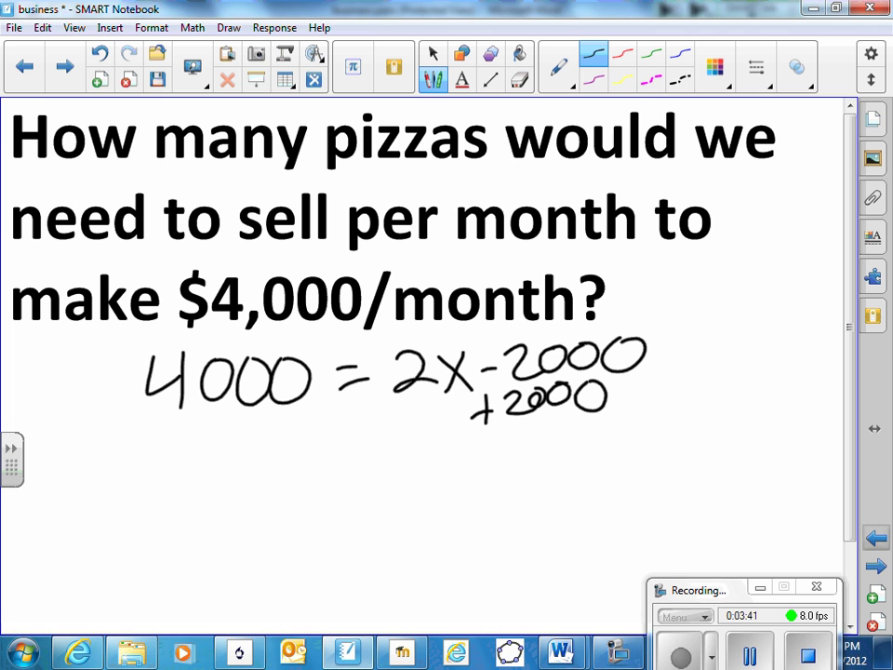
pyautogui.moveTo(145, 426)
pyautogui.mouseDown()
pyautogui.moveTo(144, 464)
pyautogui.moveTo(153, 444)
pyautogui.mouseUp()
pyautogui.moveTo(159, 427); pyautogui.dragTo(186, 441)
pyautogui.moveTo(205, 420)
pyautogui.mouseDown()
pyautogui.moveTo(195, 430)
pyautogui.moveTo(206, 422)
pyautogui.mouseUp()
pyautogui.moveTo(237, 419)
pyautogui.mouseDown()
pyautogui.moveTo(223, 430)
pyautogui.moveTo(240, 421)
pyautogui.mouseUp()
pyautogui.moveTo(294, 419)
pyautogui.mouseDown()
pyautogui.moveTo(272, 437)
pyautogui.moveTo(300, 431)
pyautogui.mouseUp()
# Step: Handwrite the resulting equation 6000 = 2X below the added terms
pyautogui.moveTo(249, 480)
pyautogui.mouseDown()
pyautogui.moveTo(246, 507)
pyautogui.moveTo(368, 482)
pyautogui.moveTo(424, 485)
pyautogui.mouseUp()
pyautogui.moveTo(394, 507); pyautogui.dragTo(473, 507)
pyautogui.moveTo(473, 484)
pyautogui.mouseDown()
pyautogui.moveTo(484, 465)
pyautogui.moveTo(521, 513)
pyautogui.mouseUp()
# Step: Show both sides of 6000 = 2X divided by 2 and strike through the 2s on the X side
pyautogui.moveTo(430, 524)
pyautogui.mouseDown()
pyautogui.moveTo(484, 515)
pyautogui.moveTo(493, 556)
pyautogui.mouseUp()
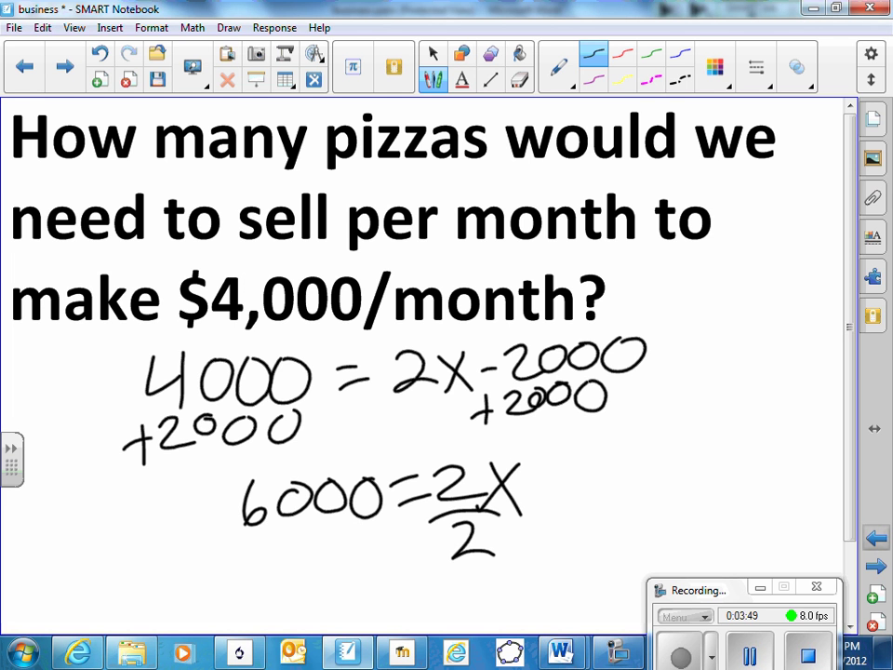
pyautogui.moveTo(258, 538); pyautogui.dragTo(377, 523)
pyautogui.moveTo(298, 538)
pyautogui.mouseDown()
pyautogui.moveTo(292, 548)
pyautogui.moveTo(348, 556)
pyautogui.mouseUp()
pyautogui.moveTo(462, 464)
pyautogui.mouseDown()
pyautogui.moveTo(438, 513)
pyautogui.moveTo(465, 579)
pyautogui.mouseUp()
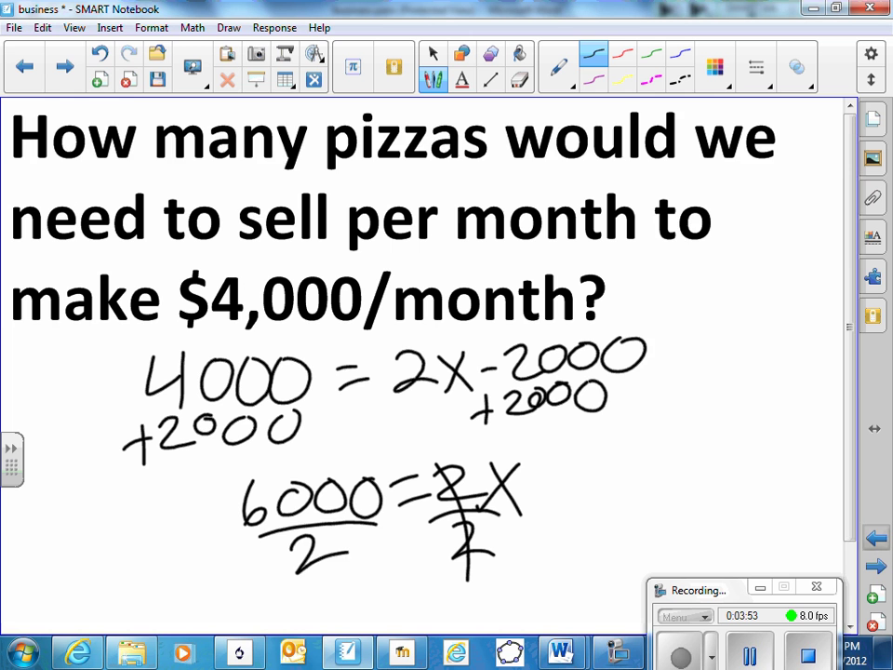
# Step: Handwrite the solution 3000 = X beneath the division of 6000 = 2X
pyautogui.scroll(-3, 429, 372)
pyautogui.moveTo(333, 507)
pyautogui.mouseDown()
pyautogui.moveTo(361, 530)
pyautogui.moveTo(333, 556)
pyautogui.mouseUp()
pyautogui.moveTo(389, 507); pyautogui.dragTo(555, 509)
pyautogui.moveTo(525, 528); pyautogui.dragTo(557, 525)
pyautogui.moveTo(607, 482); pyautogui.dragTo(579, 540)
pyautogui.moveTo(595, 485); pyautogui.dragTo(626, 537)
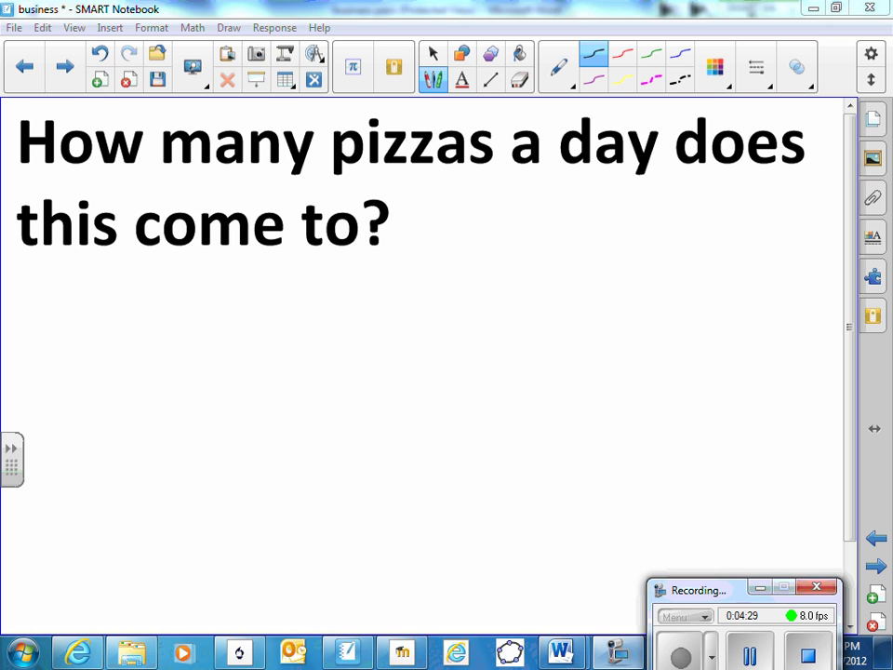
# Step: Handwrite "20 days" below the question about pizzas a day
pyautogui.moveTo(259, 284)
pyautogui.mouseDown()
pyautogui.moveTo(294, 285)
pyautogui.moveTo(305, 319)
pyautogui.mouseUp()
pyautogui.moveTo(335, 277); pyautogui.dragTo(333, 279)
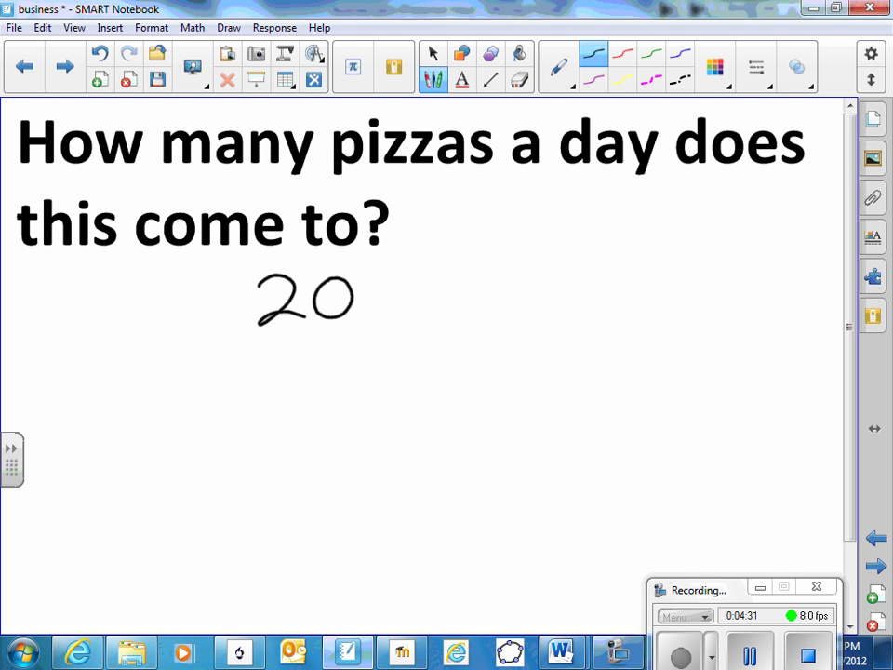
pyautogui.moveTo(398, 270)
pyautogui.mouseDown()
pyautogui.moveTo(395, 319)
pyautogui.moveTo(434, 316)
pyautogui.moveTo(440, 337)
pyautogui.mouseUp()
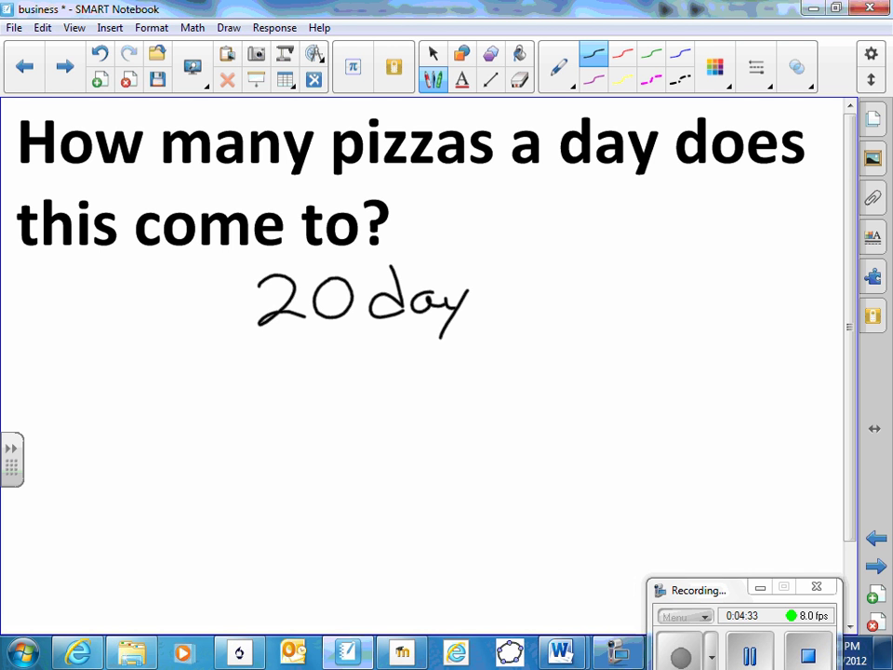
pyautogui.moveTo(504, 298); pyautogui.dragTo(471, 322)
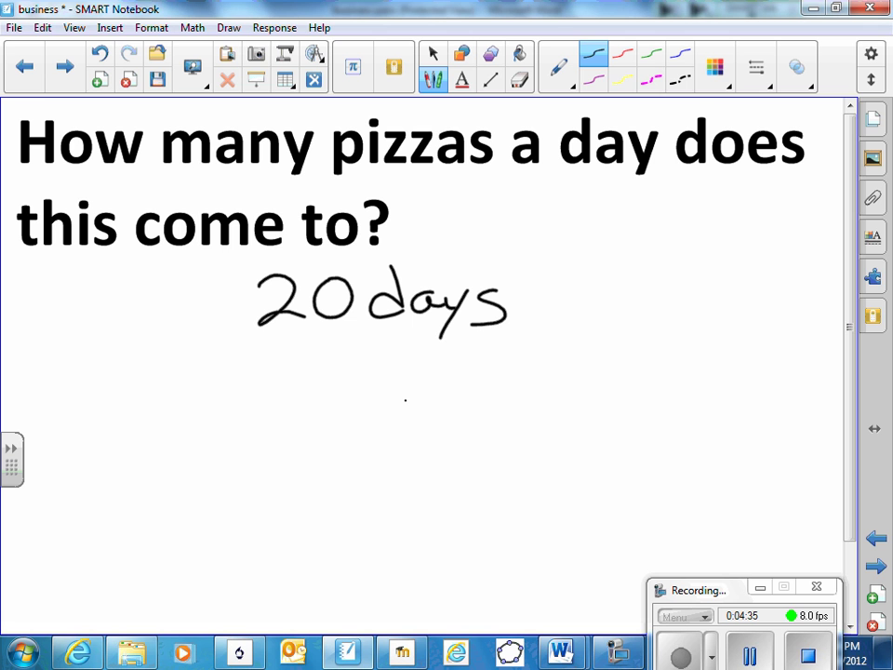
# Step: Handwrite the fraction 3000 Pizzas over 20 days and strike through one zero in the numerator and denominator
pyautogui.moveTo(407, 397); pyautogui.dragTo(407, 442)
pyautogui.moveTo(471, 392)
pyautogui.mouseDown()
pyautogui.moveTo(509, 392)
pyautogui.moveTo(555, 432)
pyautogui.moveTo(560, 394)
pyautogui.moveTo(589, 418)
pyautogui.mouseUp()
pyautogui.click(584, 370)
pyautogui.moveTo(589, 361)
pyautogui.mouseDown()
pyautogui.moveTo(592, 389)
pyautogui.moveTo(634, 400)
pyautogui.moveTo(734, 398)
pyautogui.mouseUp()
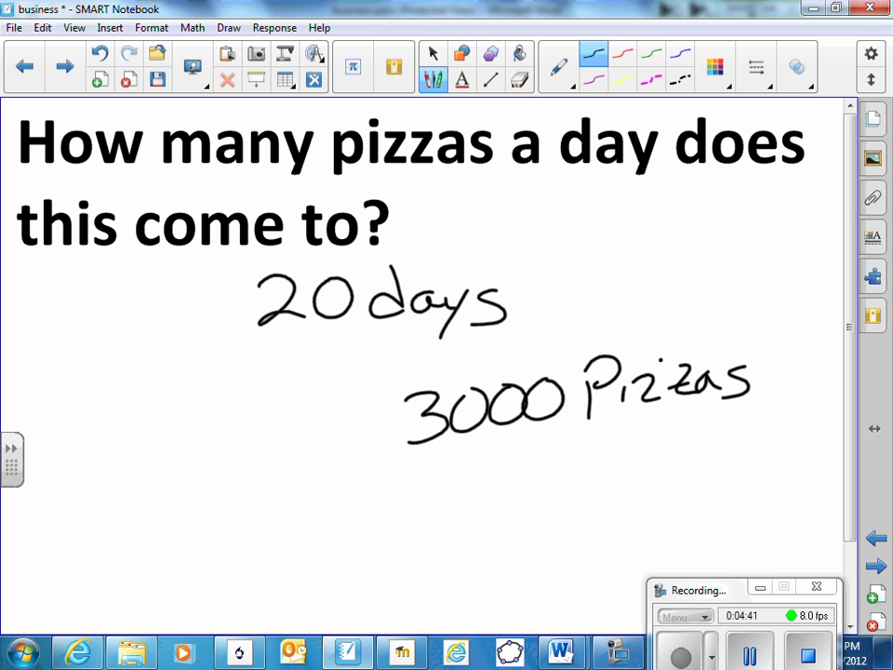
pyautogui.moveTo(389, 456); pyautogui.dragTo(747, 409)
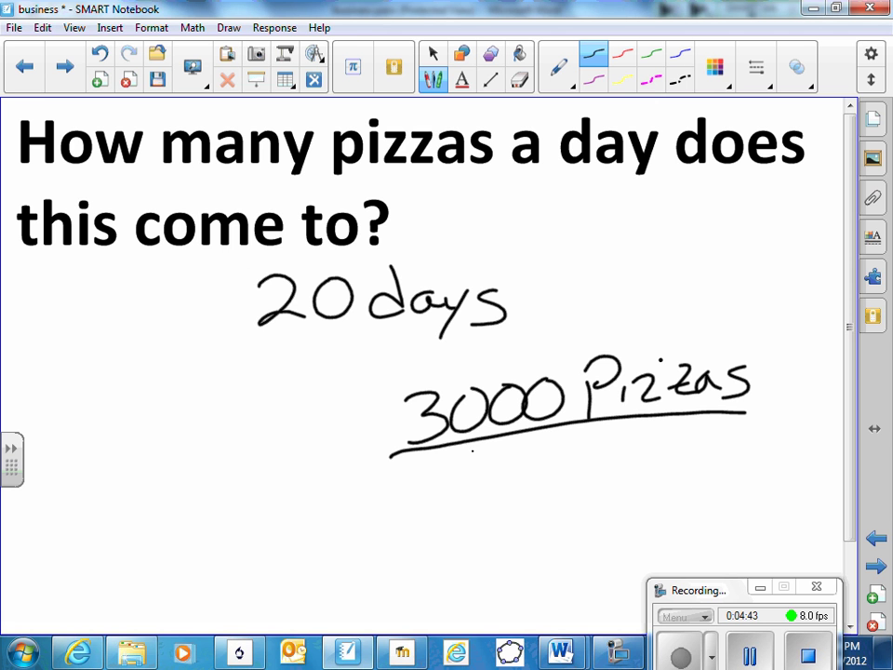
pyautogui.moveTo(470, 458)
pyautogui.mouseDown()
pyautogui.moveTo(477, 490)
pyautogui.moveTo(508, 493)
pyautogui.mouseUp()
pyautogui.moveTo(538, 454)
pyautogui.mouseDown()
pyautogui.moveTo(522, 486)
pyautogui.moveTo(539, 456)
pyautogui.mouseUp()
pyautogui.moveTo(584, 462)
pyautogui.mouseDown()
pyautogui.moveTo(561, 480)
pyautogui.moveTo(636, 475)
pyautogui.mouseUp()
pyautogui.moveTo(649, 446); pyautogui.dragTo(622, 510)
pyautogui.moveTo(679, 447); pyautogui.dragTo(662, 482)
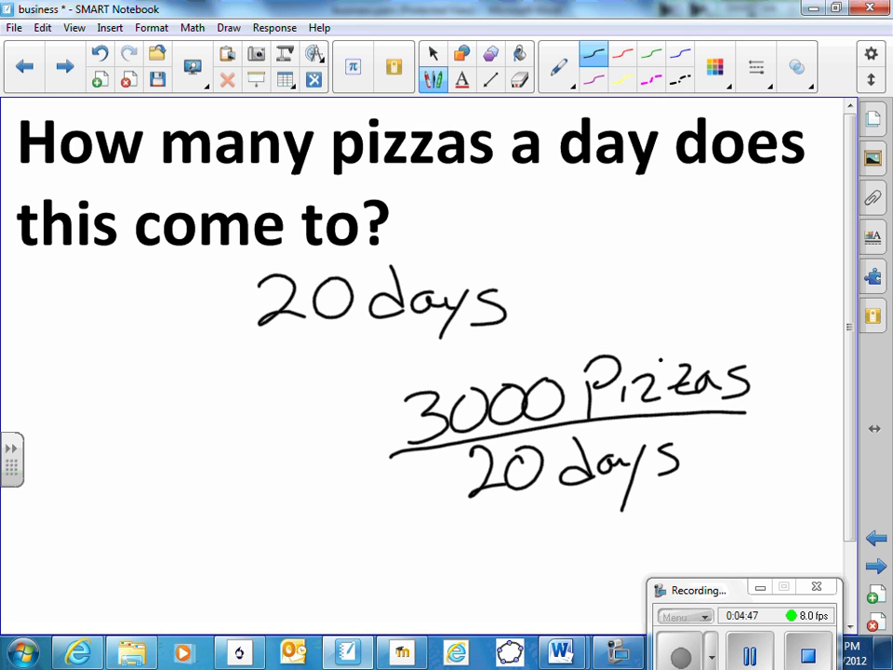
pyautogui.moveTo(558, 347); pyautogui.dragTo(510, 530)
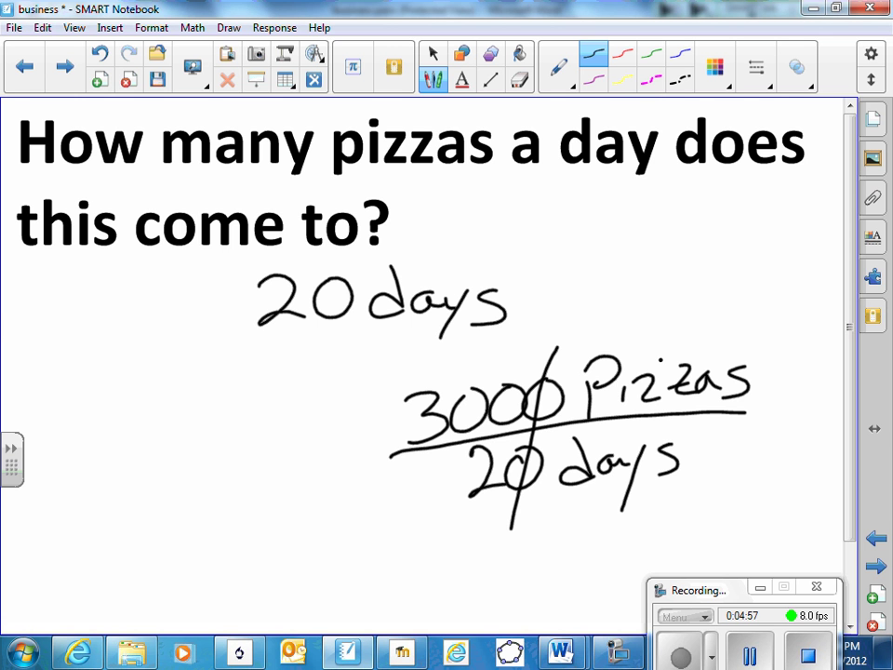
# Step: Handwrite the result 150 Pizzas over day beneath the fraction of 3000 Pizzas over 20 days
pyautogui.moveTo(857, 337); pyautogui.dragTo(857, 412)
pyautogui.moveTo(424, 469); pyautogui.dragTo(418, 517)
pyautogui.moveTo(440, 473)
pyautogui.mouseDown()
pyautogui.moveTo(438, 486)
pyautogui.moveTo(464, 468)
pyautogui.moveTo(434, 507)
pyautogui.mouseUp()
pyautogui.moveTo(493, 466); pyautogui.dragTo(495, 467)
pyautogui.moveTo(549, 456)
pyautogui.mouseDown()
pyautogui.moveTo(545, 492)
pyautogui.moveTo(555, 472)
pyautogui.moveTo(588, 490)
pyautogui.moveTo(680, 477)
pyautogui.mouseUp()
pyautogui.moveTo(696, 454); pyautogui.dragTo(687, 480)
pyautogui.moveTo(542, 508); pyautogui.dragTo(696, 490)
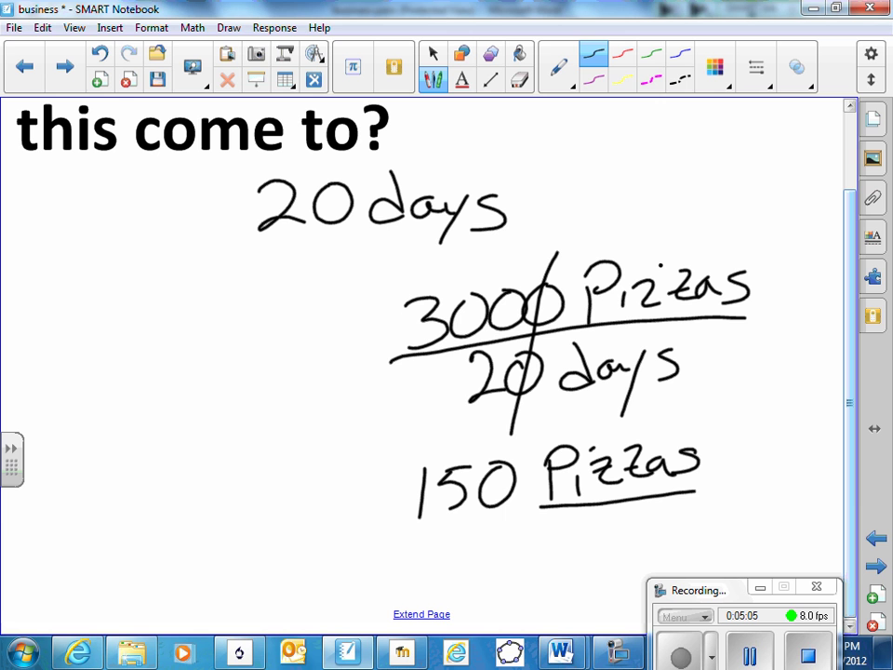
pyautogui.moveTo(609, 526)
pyautogui.mouseDown()
pyautogui.moveTo(610, 543)
pyautogui.moveTo(636, 540)
pyautogui.moveTo(649, 573)
pyautogui.mouseUp()
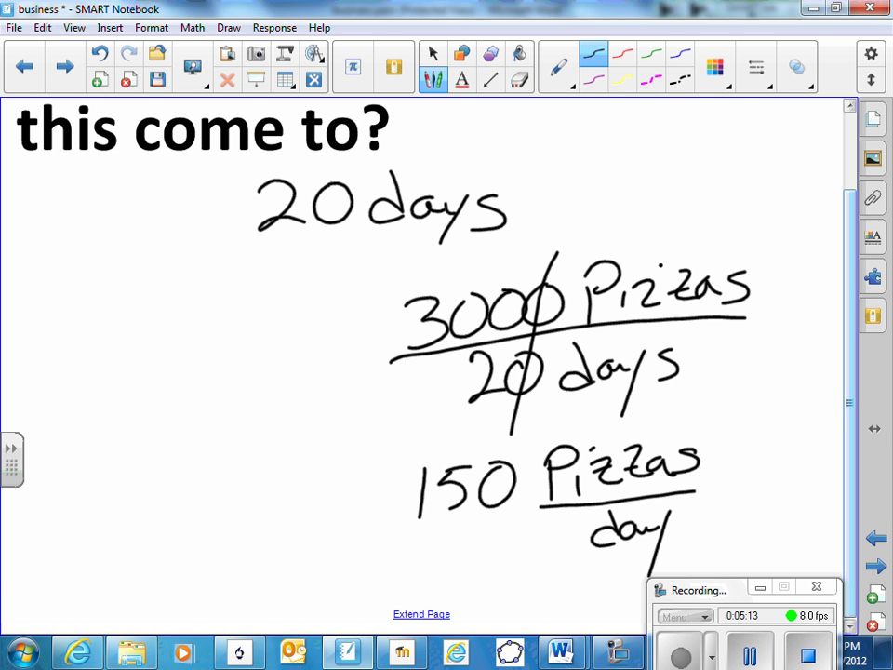
# Step: Go to the question about one employee and handwrite "150 pizzas" with a fraction bar under it below the question
pyautogui.scroll(5, 429, 363)
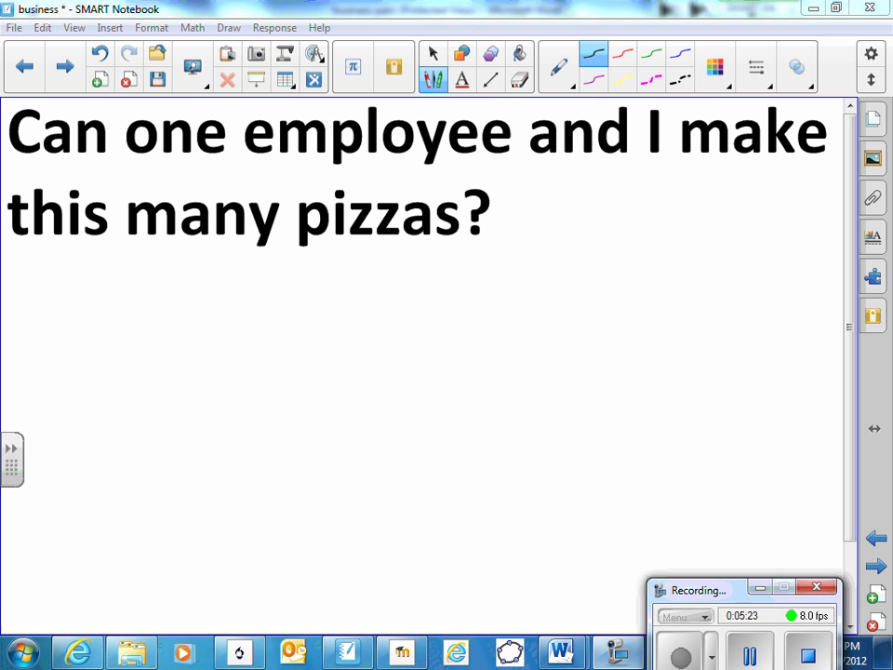
pyautogui.moveTo(279, 290)
pyautogui.mouseDown()
pyautogui.moveTo(316, 321)
pyautogui.moveTo(274, 348)
pyautogui.mouseUp()
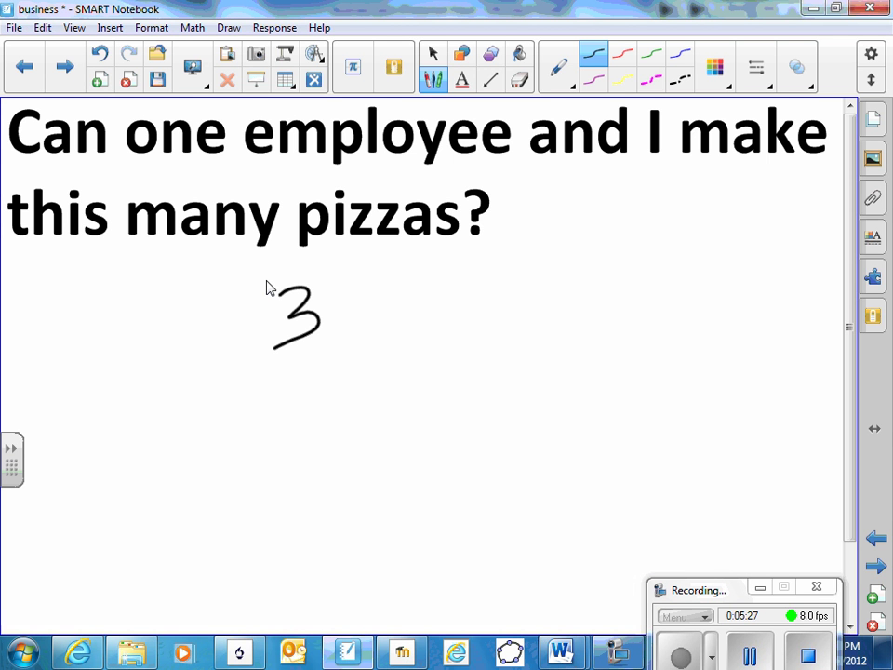
pyautogui.moveTo(298, 293); pyautogui.dragTo(295, 349)
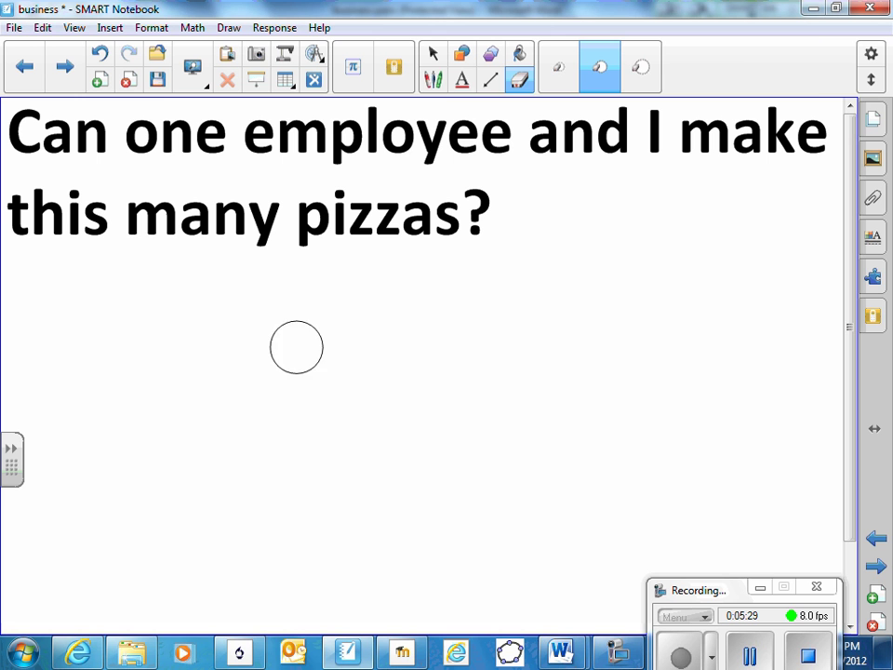
pyautogui.moveTo(303, 298); pyautogui.dragTo(296, 332)
pyautogui.moveTo(337, 300)
pyautogui.mouseDown()
pyautogui.moveTo(332, 340)
pyautogui.moveTo(365, 297)
pyautogui.mouseUp()
pyautogui.moveTo(407, 296)
pyautogui.mouseDown()
pyautogui.moveTo(443, 341)
pyautogui.moveTo(460, 305)
pyautogui.mouseUp()
pyautogui.moveTo(464, 309)
pyautogui.mouseDown()
pyautogui.moveTo(466, 322)
pyautogui.moveTo(499, 320)
pyautogui.mouseUp()
pyautogui.moveTo(513, 280)
pyautogui.mouseDown()
pyautogui.moveTo(531, 310)
pyautogui.moveTo(567, 309)
pyautogui.mouseUp()
pyautogui.moveTo(597, 283); pyautogui.dragTo(574, 307)
pyautogui.click(267, 355)
pyautogui.moveTo(295, 353); pyautogui.dragTo(585, 338)
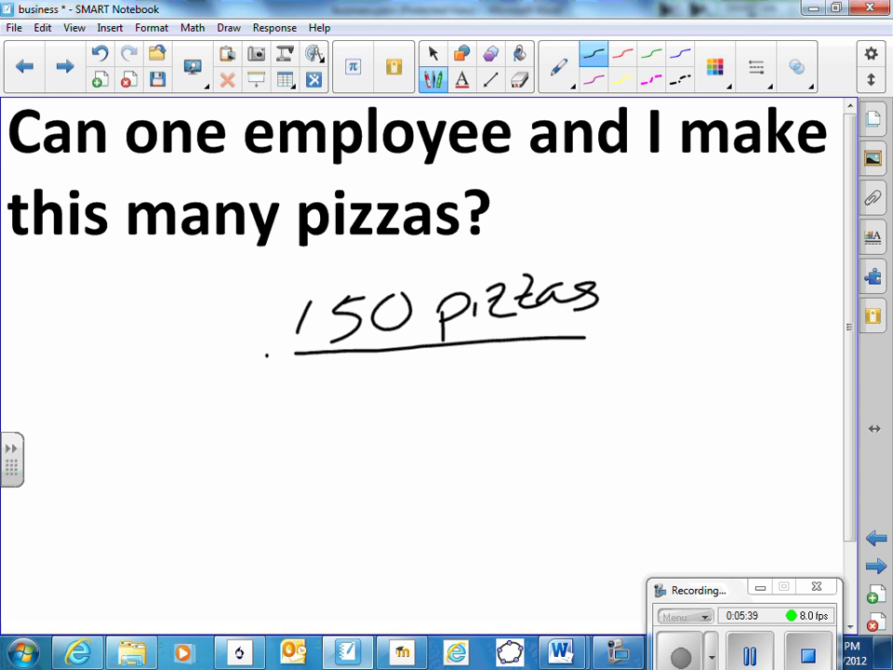
# Step: Add "/day" after 150 pizzas and handwrite "10 hours/day" as the denominator under the fraction bar
pyautogui.moveTo(629, 285)
pyautogui.mouseDown()
pyautogui.moveTo(578, 333)
pyautogui.moveTo(655, 323)
pyautogui.moveTo(654, 351)
pyautogui.mouseUp()
pyautogui.click(632, 314)
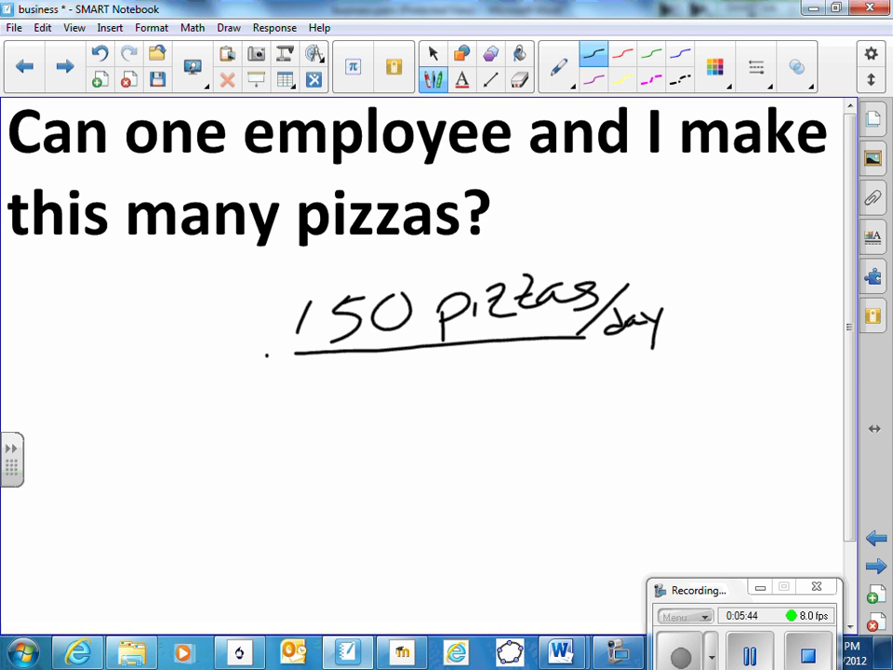
pyautogui.moveTo(368, 370)
pyautogui.mouseDown()
pyautogui.moveTo(363, 404)
pyautogui.moveTo(387, 376)
pyautogui.moveTo(439, 395)
pyautogui.moveTo(450, 377)
pyautogui.moveTo(471, 382)
pyautogui.moveTo(486, 371)
pyautogui.moveTo(500, 405)
pyautogui.moveTo(553, 410)
pyautogui.moveTo(544, 432)
pyautogui.mouseUp()
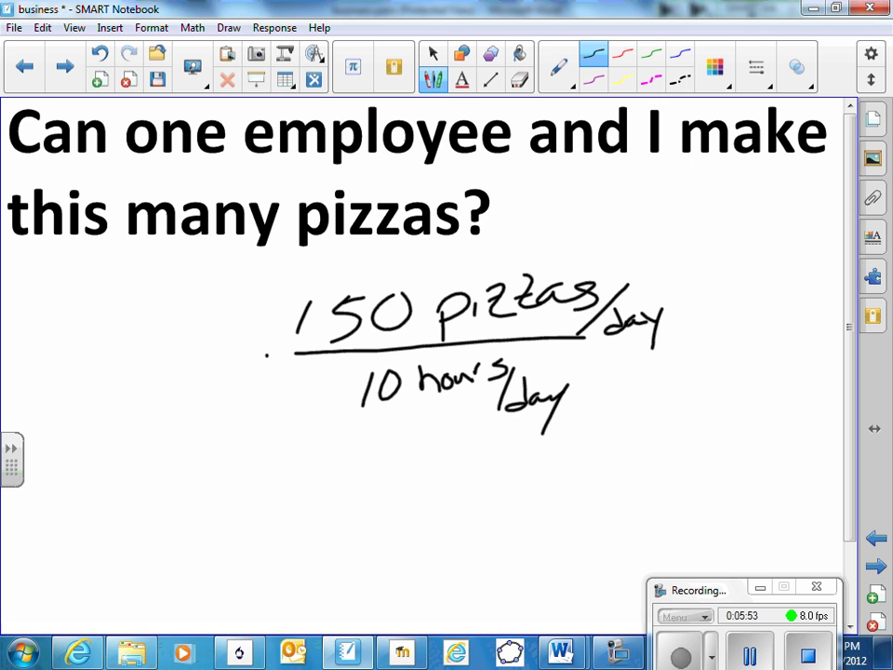
# Step: Strike through "day" in both rates and one zero each in 150 and 10 to simplify the fraction
pyautogui.moveTo(592, 350); pyautogui.dragTo(667, 304)
pyautogui.moveTo(505, 411); pyautogui.dragTo(586, 361)
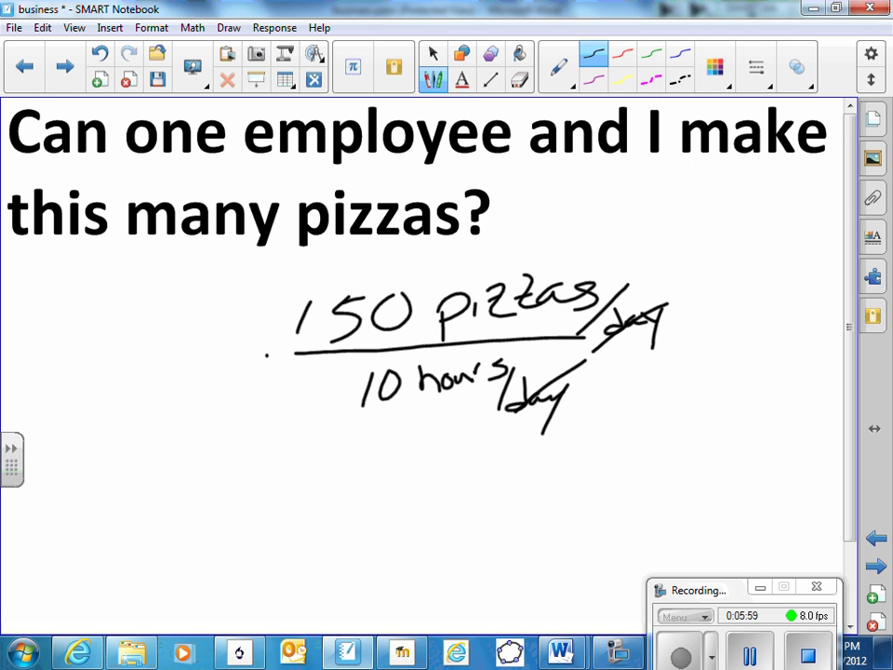
pyautogui.moveTo(392, 278); pyautogui.dragTo(389, 426)
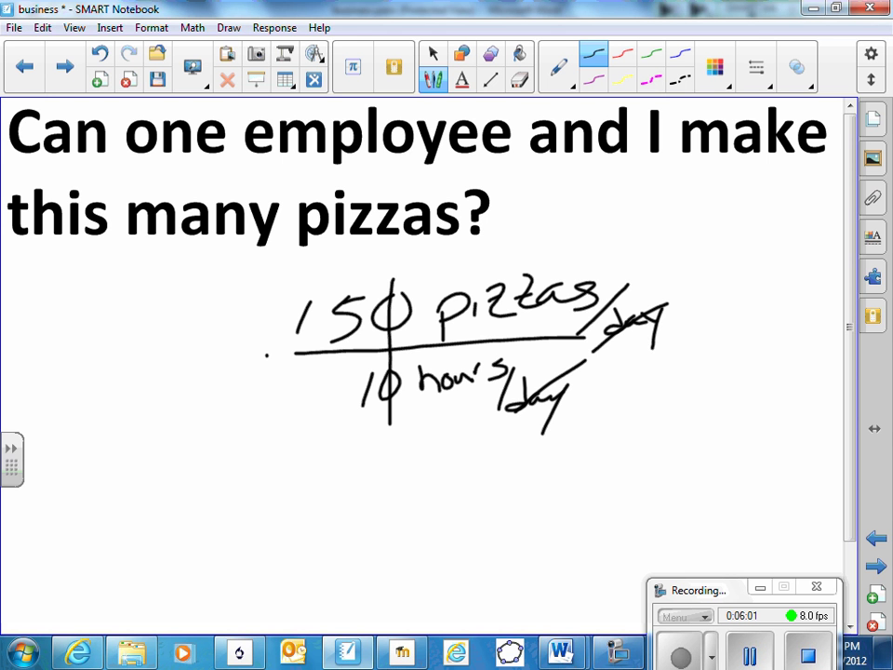